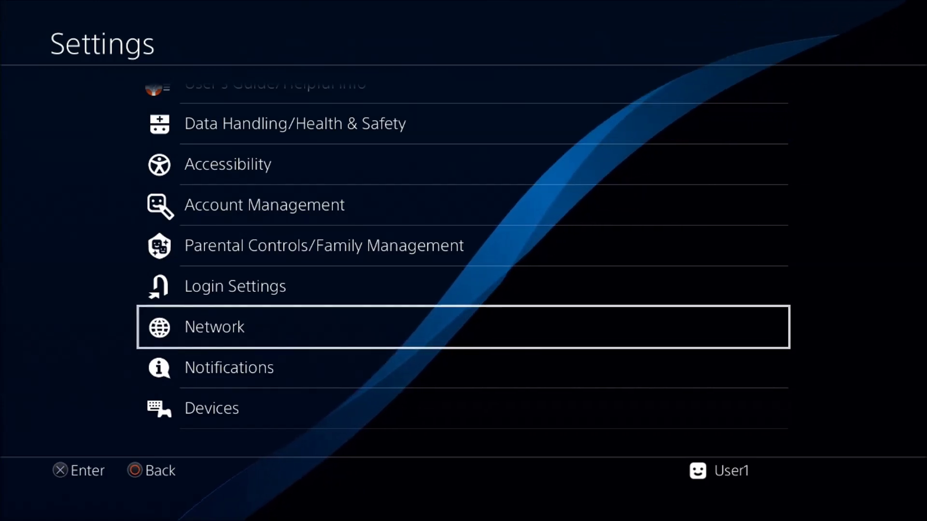
# - Start a new internet connection setup from Network settings using a LAN cable
pyautogui.press('Return')
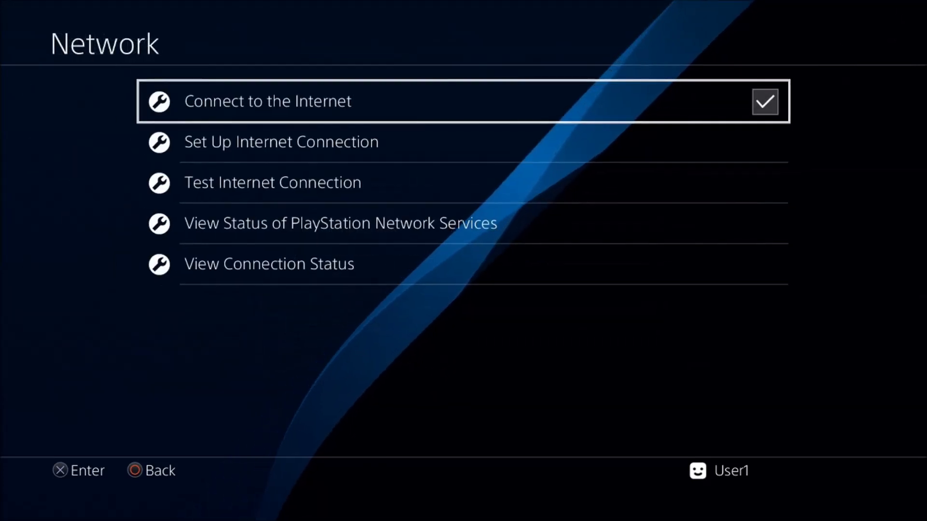
pyautogui.press('Down')
pyautogui.press('Return')
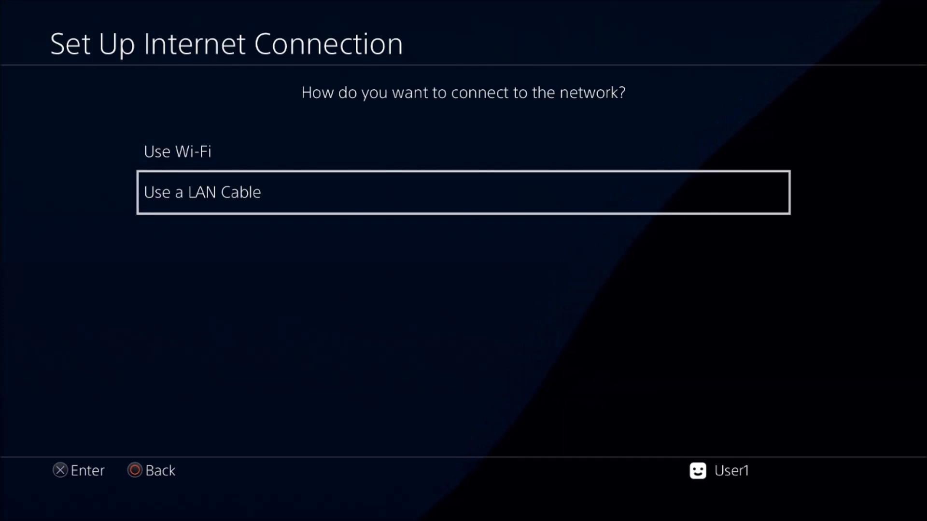
pyautogui.press('Return')
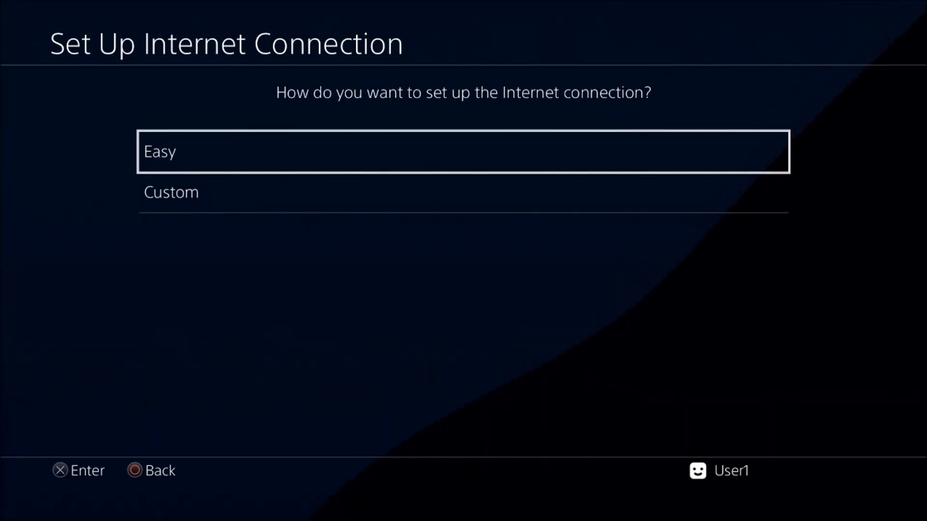
# - Choose Custom setup with IP address Automatic and DHCP Host Name Do Not Specify
pyautogui.press('Down')
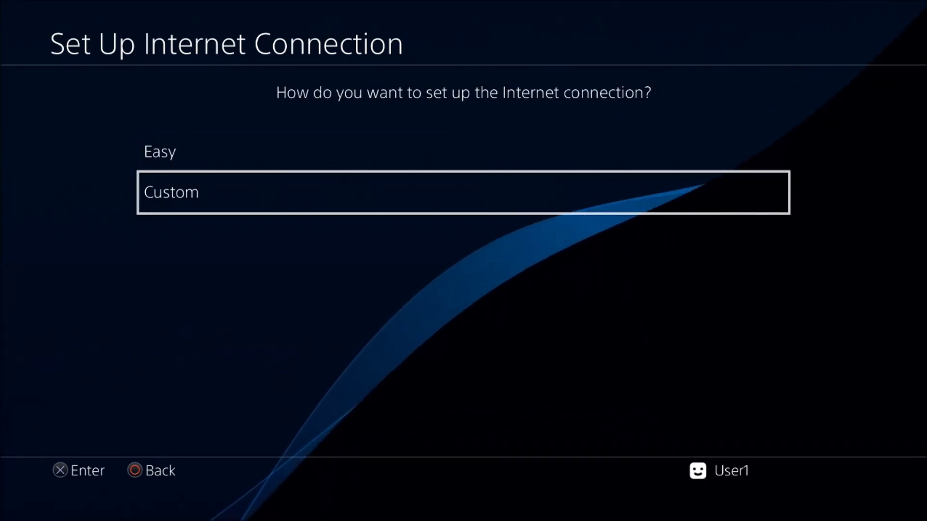
pyautogui.press('Return')
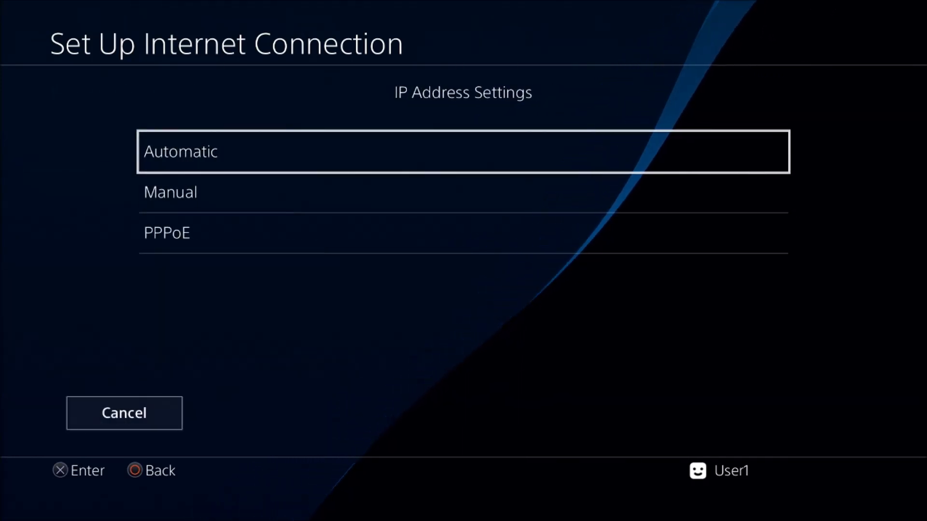
pyautogui.press('Return')
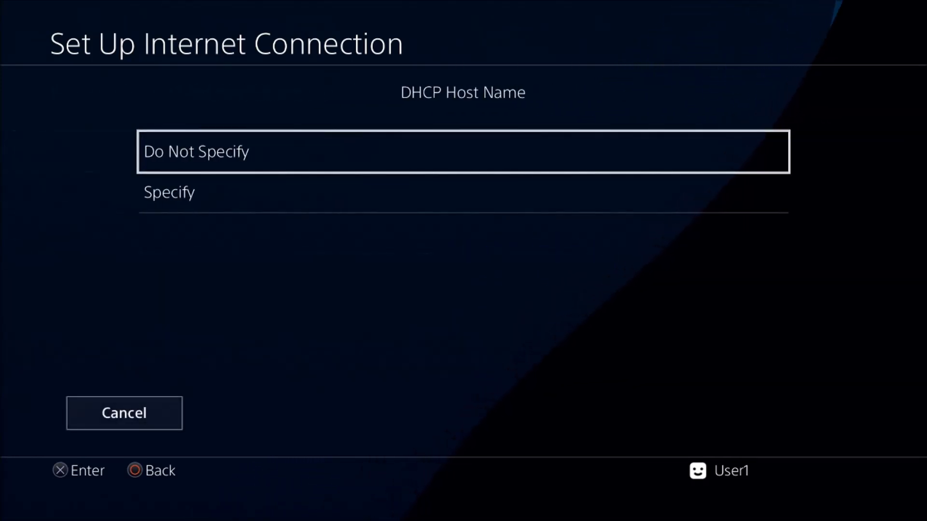
pyautogui.press('Return')
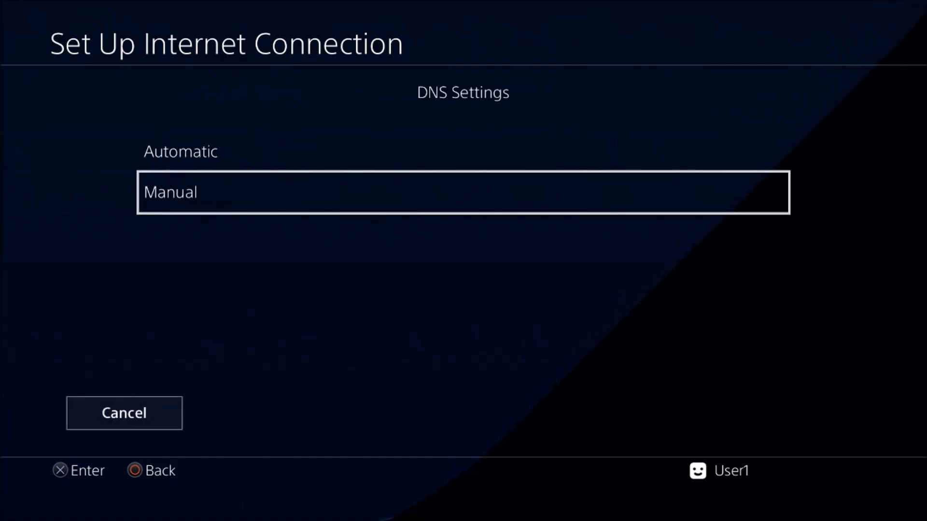
# - Set DNS to Manual with 139.99.172.148 as primary and secondary DNS
pyautogui.press('Up')
pyautogui.press('Down')
pyautogui.press('Return')
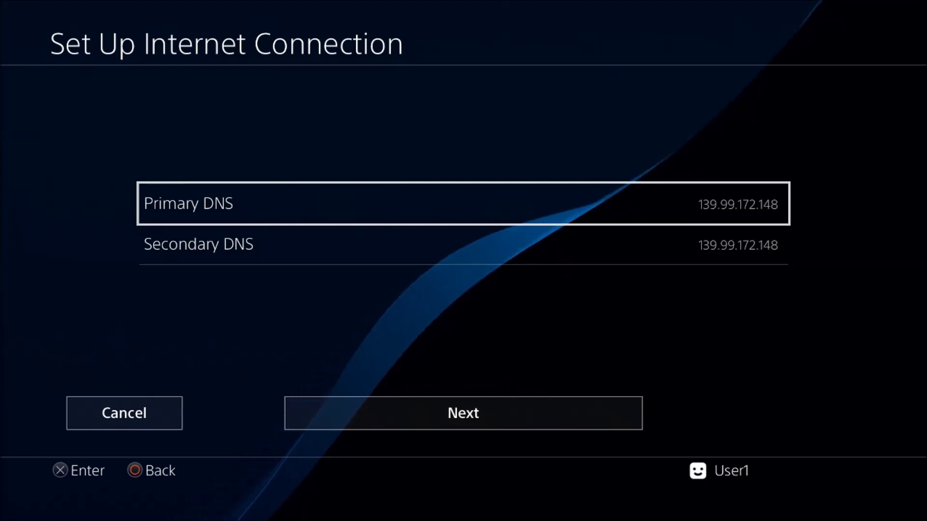
pyautogui.press('Down')
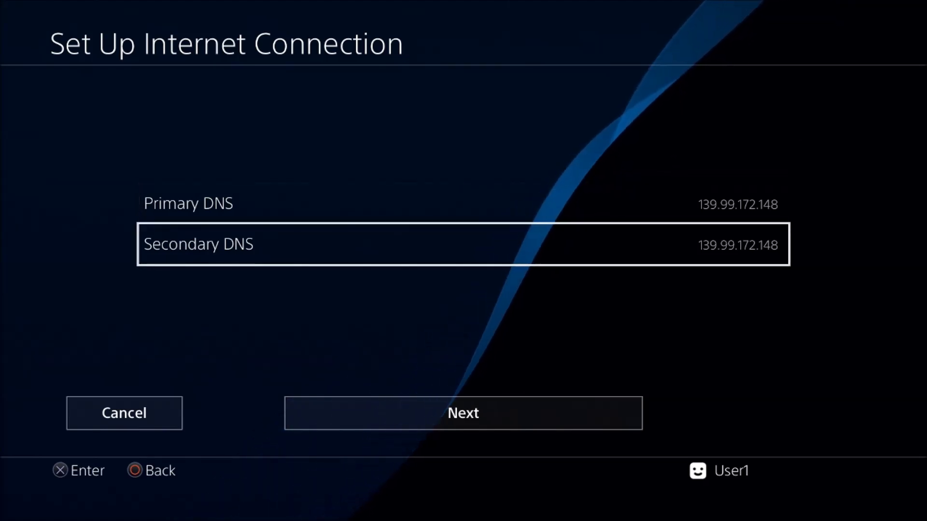
pyautogui.press('Up')
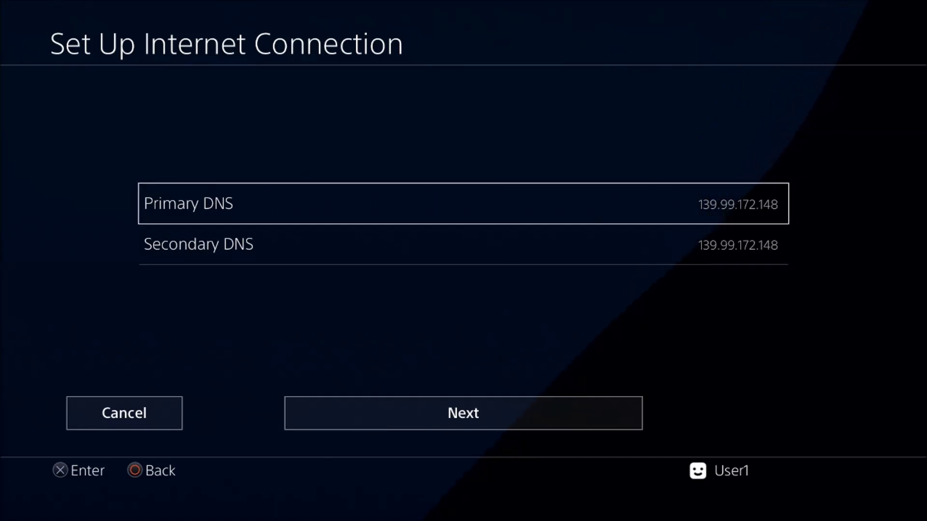
# - Accept the DNS addresses, keep MTU Automatic, and finish updating the internet settings
pyautogui.press('Down')
pyautogui.press('Down')
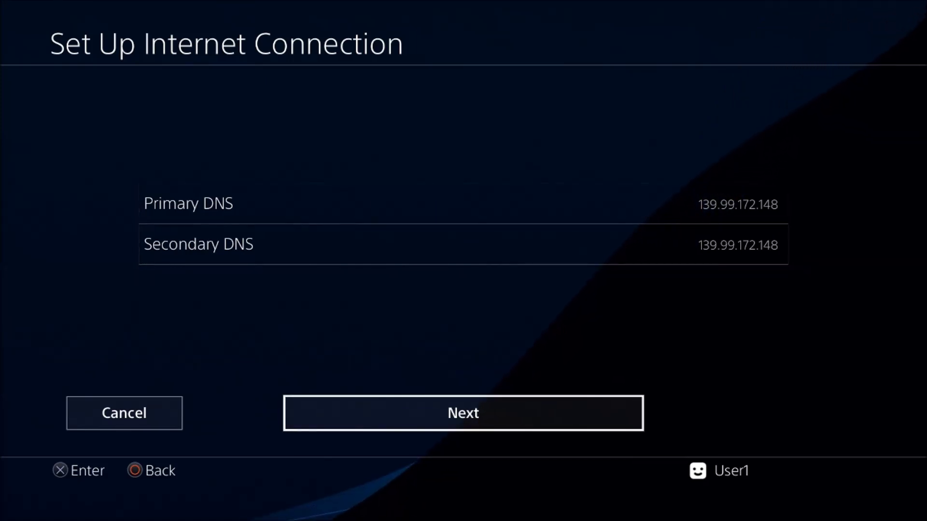
pyautogui.press('Return')
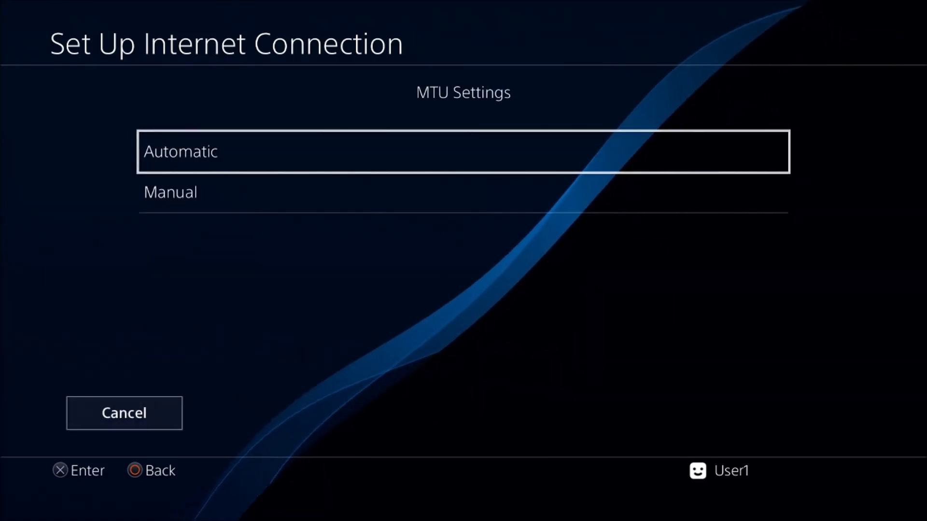
pyautogui.press('Return')
pyautogui.press('Return')
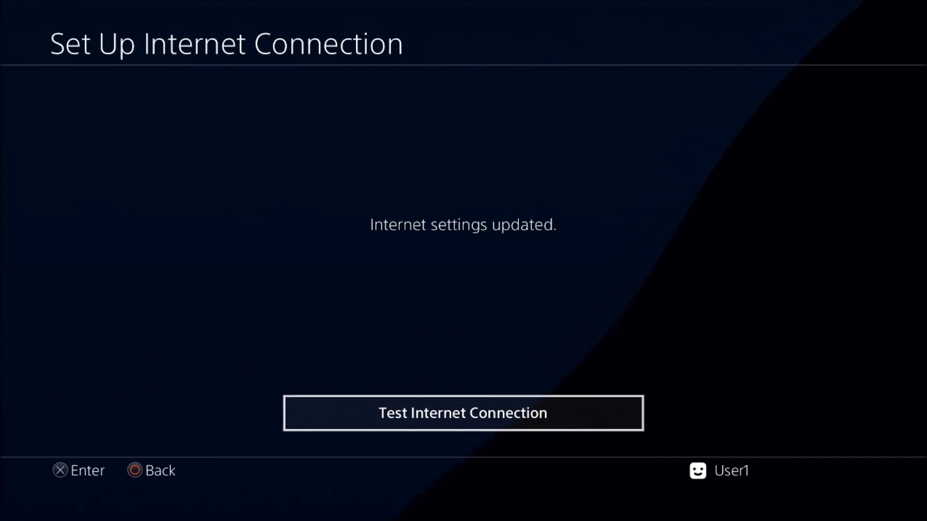
pyautogui.press('Escape')
pyautogui.press('Escape')
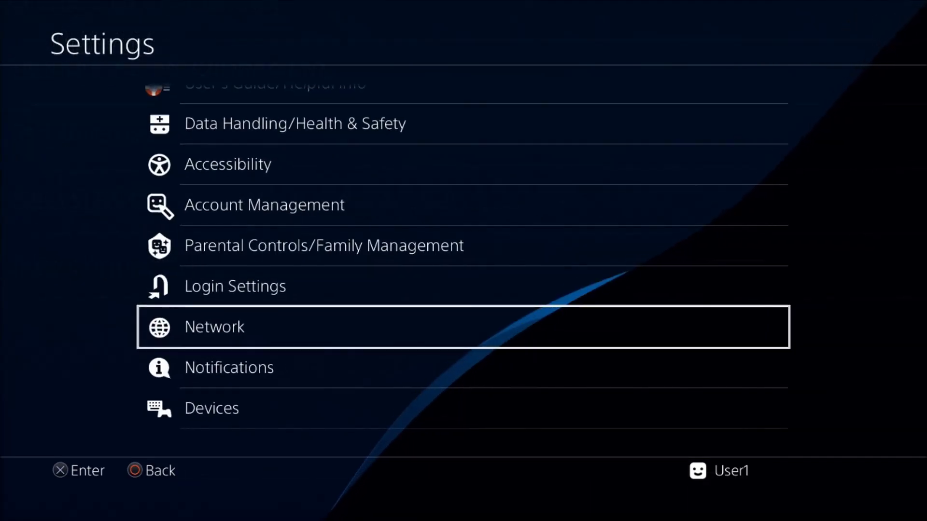
# - Return to the main Settings list and select User's Guide/Helpful Info
pyautogui.press('Up')
pyautogui.press('Up')
pyautogui.press('Up')
pyautogui.press('Up')
pyautogui.press('Up')
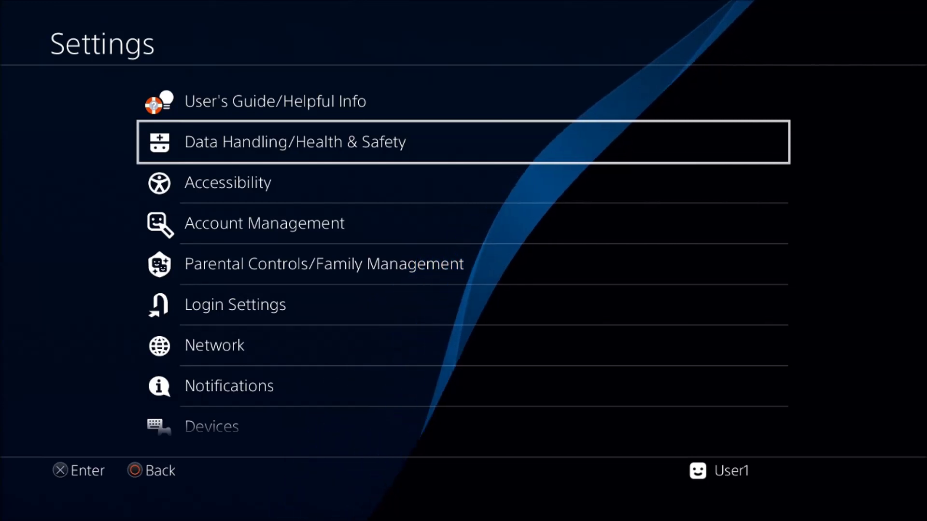
pyautogui.press('Up')
pyautogui.press('Return')
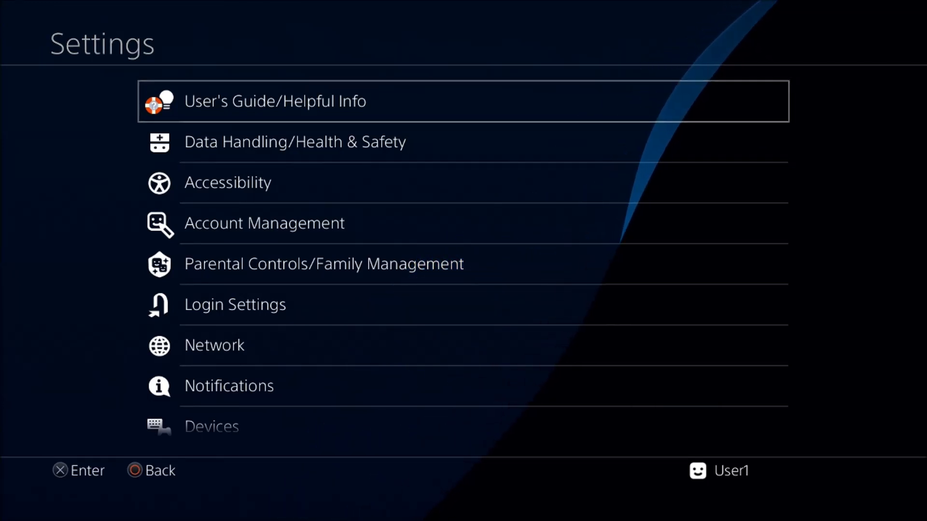
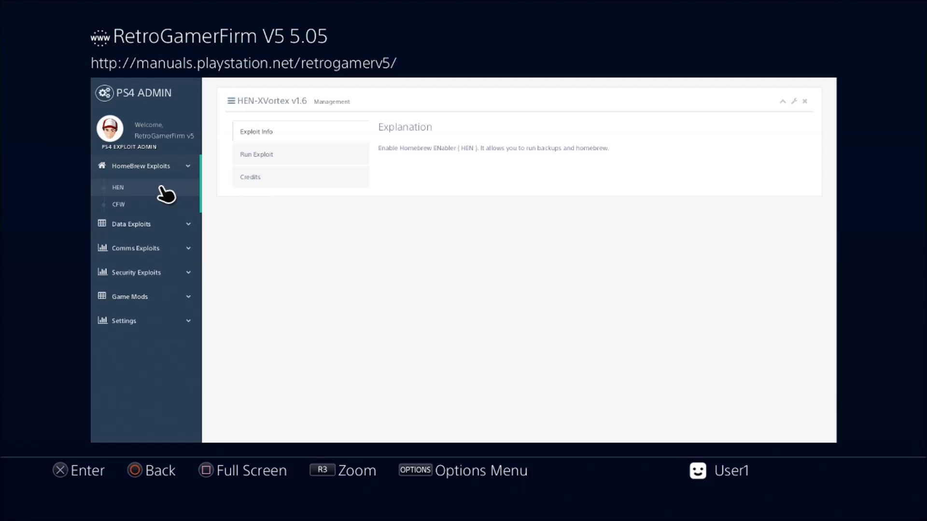
# - Load the HEN page with the HEN-XVortex v1.6 explanation, then expand Data Exploits in the sidebar
pyautogui.click(160, 188)
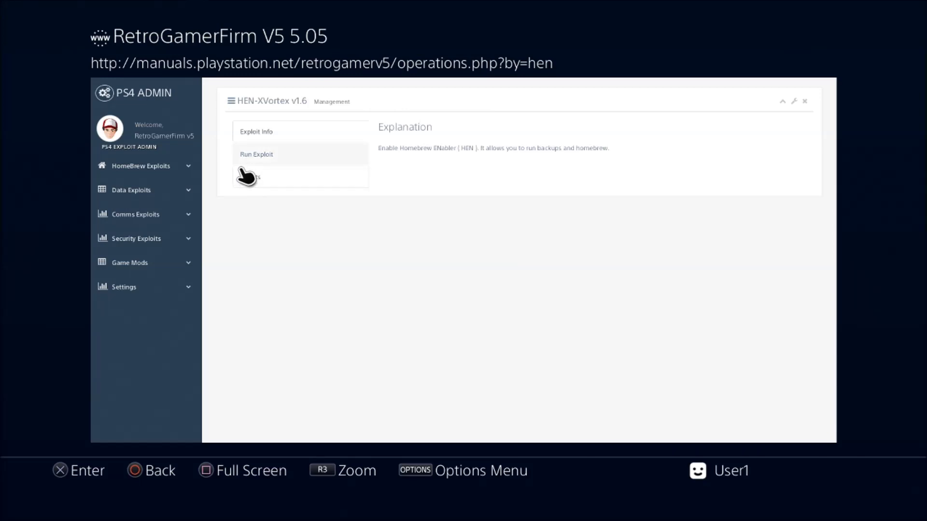
pyautogui.click(155, 197)
# - Open the Dumper (Game Backup) page showing Dumper-XVortex v1.8
pyautogui.click(171, 212)
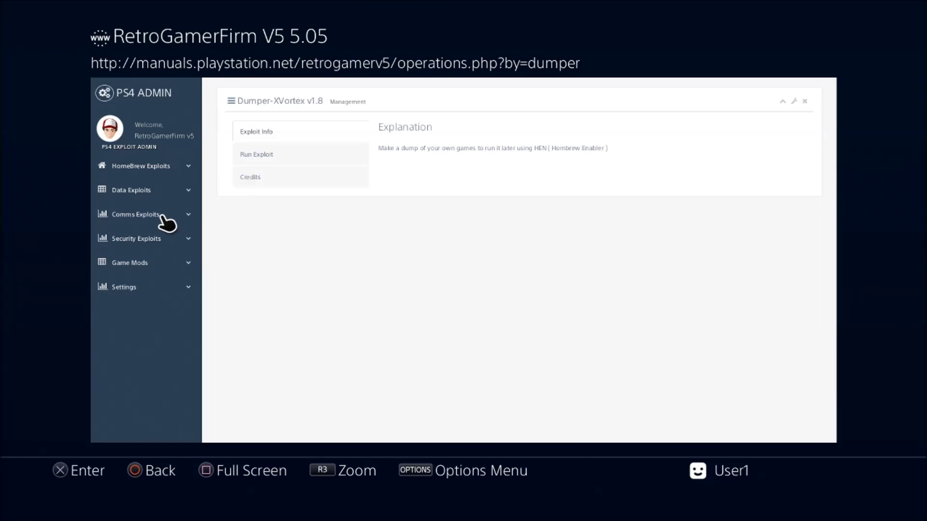
# - Expand Comms Exploits, Security Exploits and Game Mods to list the GTA V and COD 3 mods
pyautogui.click(161, 216)
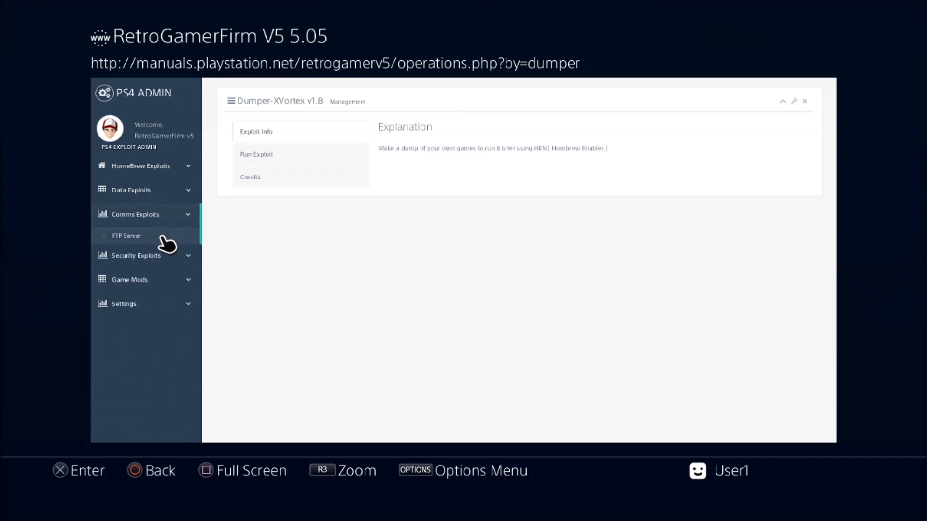
pyautogui.click(165, 255)
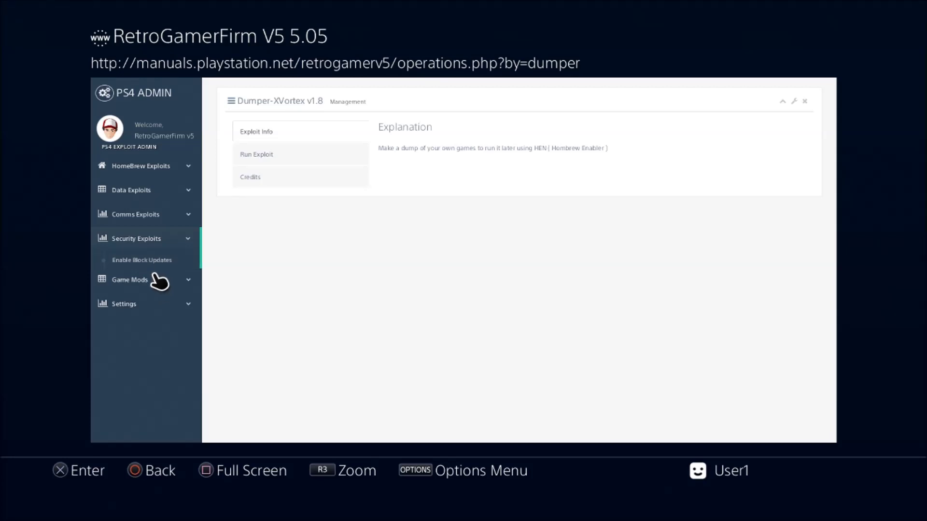
pyautogui.click(154, 276)
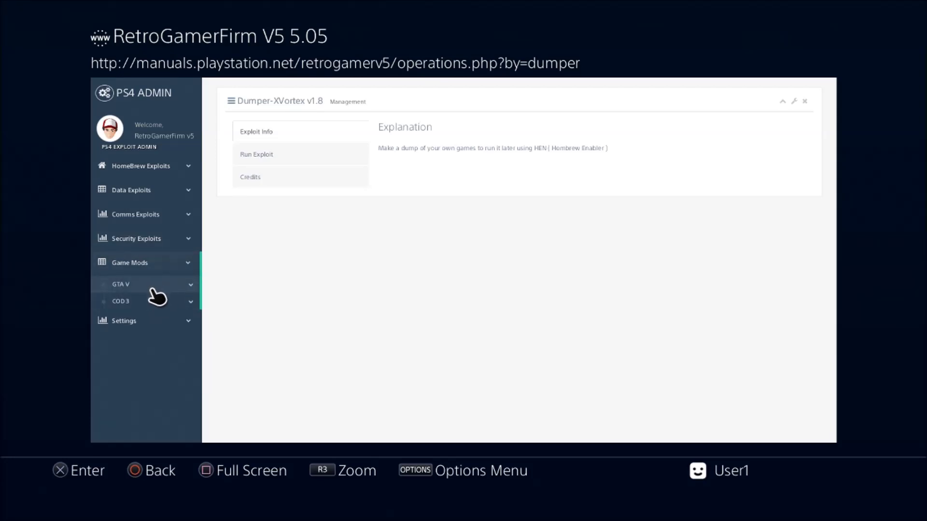